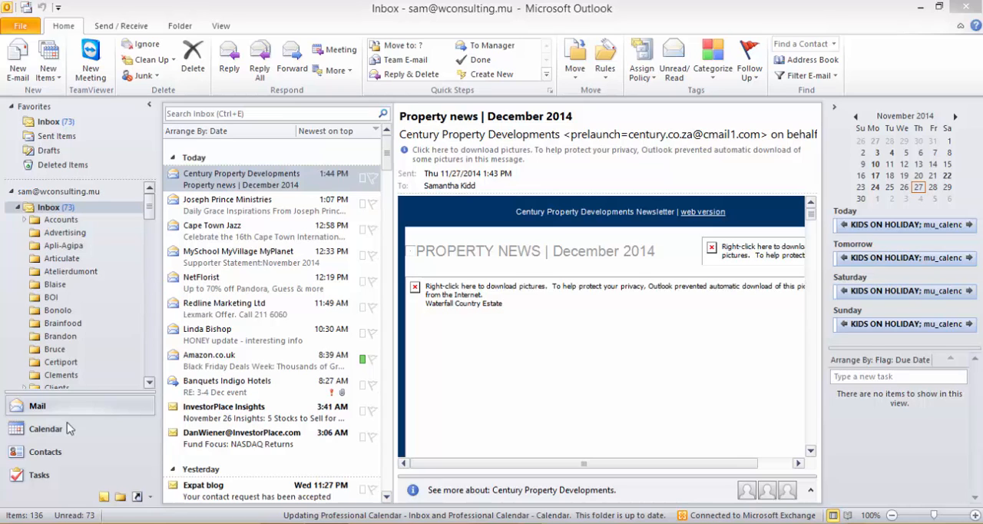
# Create a new task in the To-Do List with the subject "Send proposal to Client ABC".
pyautogui.click(50, 480)
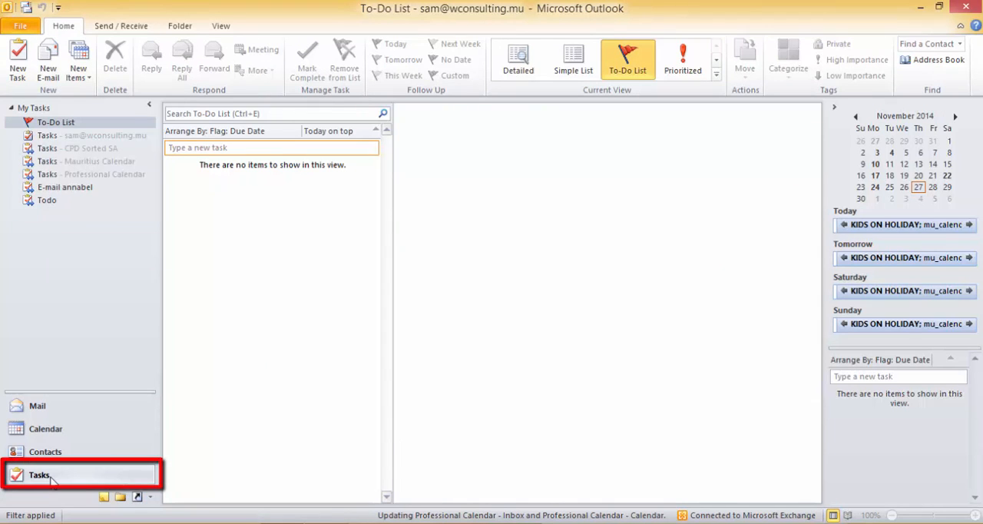
pyautogui.click(192, 152)
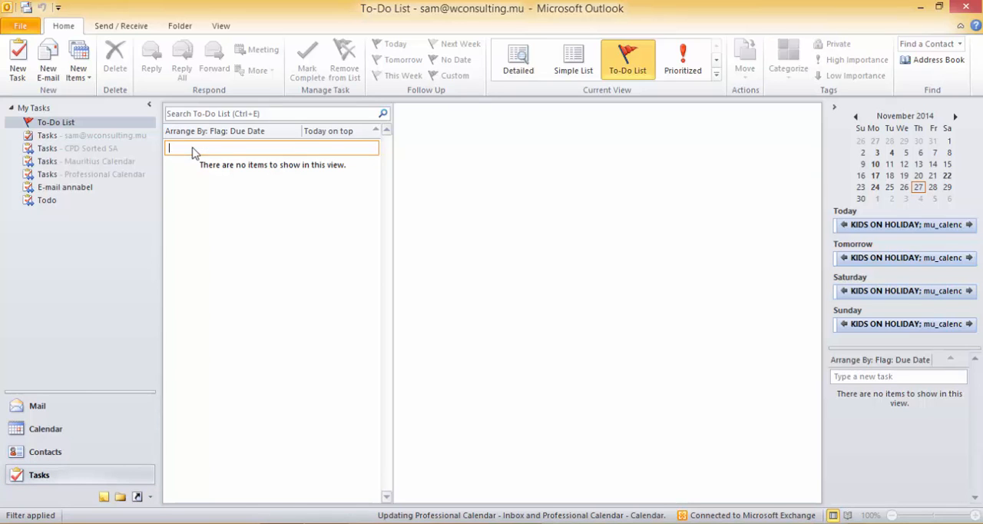
pyautogui.doubleClick(192, 149)
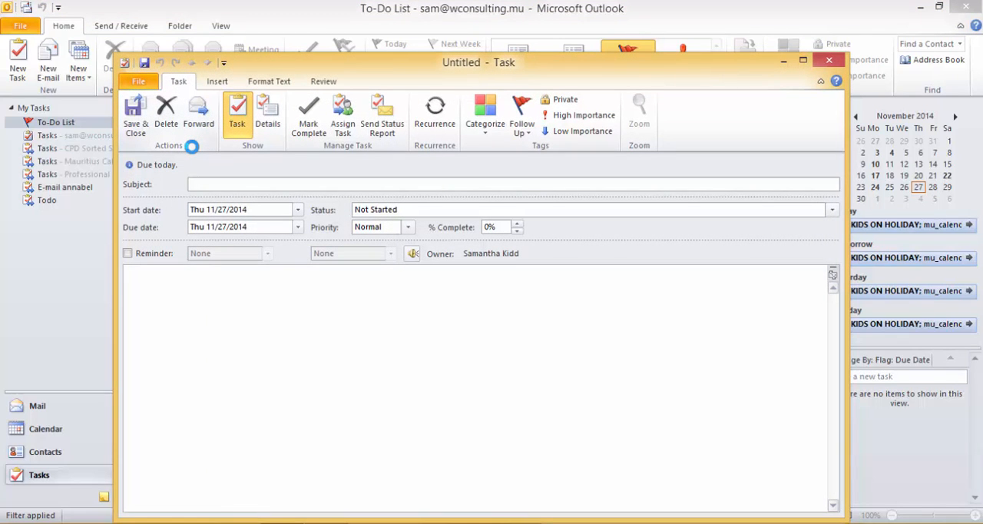
pyautogui.write('Send proposal to Client ')
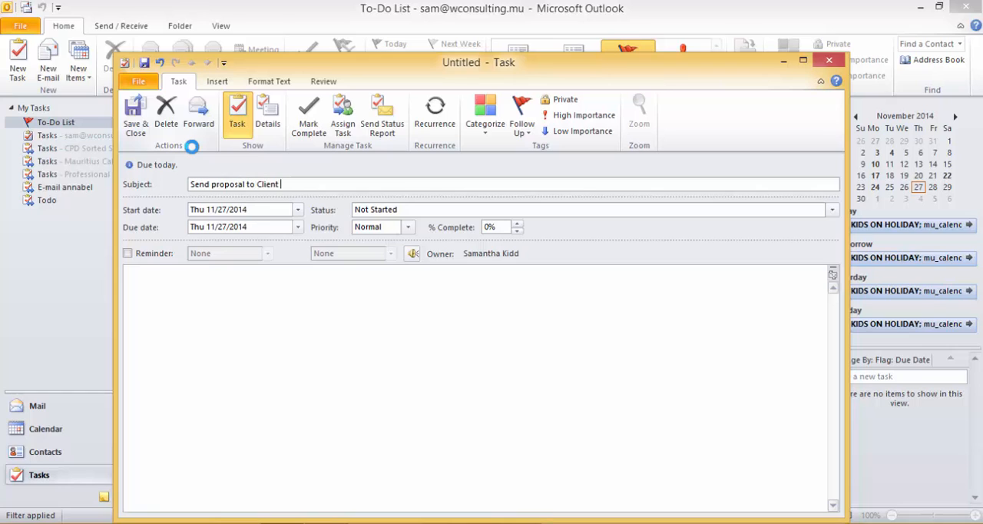
pyautogui.write('ABC')
# Set the task's start date to Mon 12/1/2014 and its due date to Fri 12/5/2014.
pyautogui.click(298, 210)
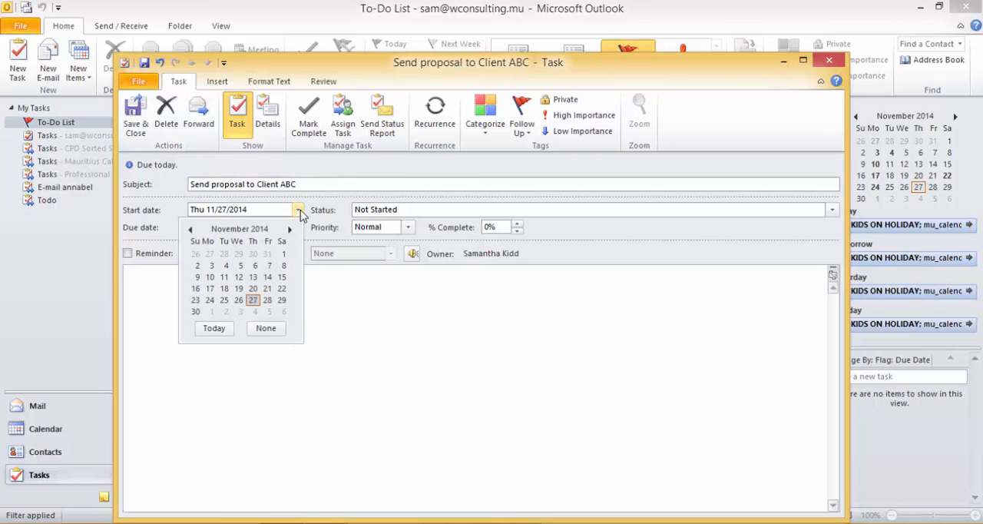
pyautogui.click(290, 229)
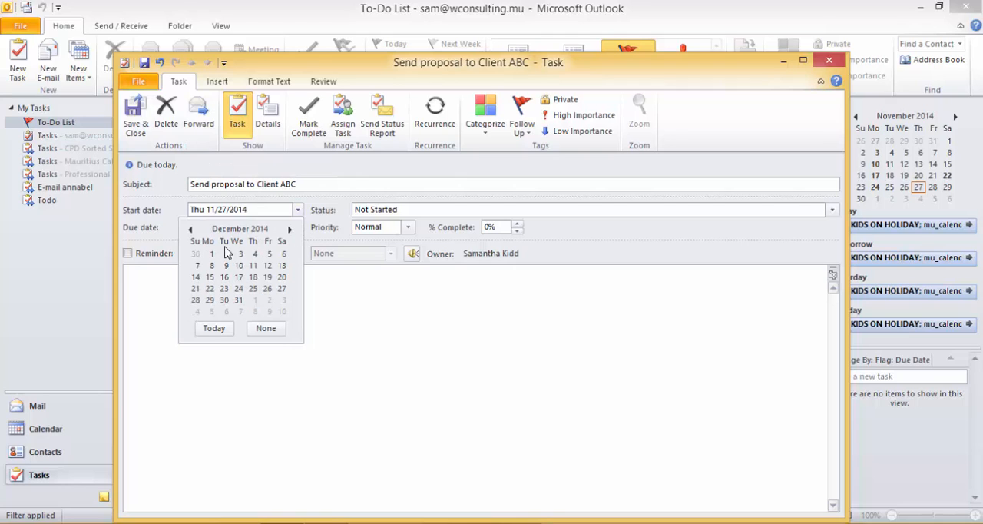
pyautogui.click(212, 253)
pyautogui.click(298, 229)
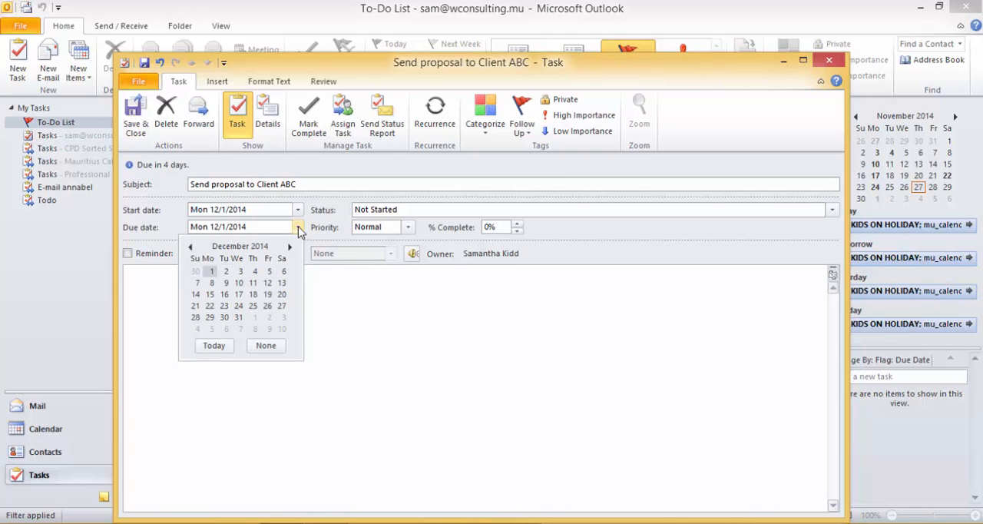
pyautogui.click(269, 272)
# Set the task's status to In Progress, its priority to High and its completion to 25%.
pyautogui.click(427, 212)
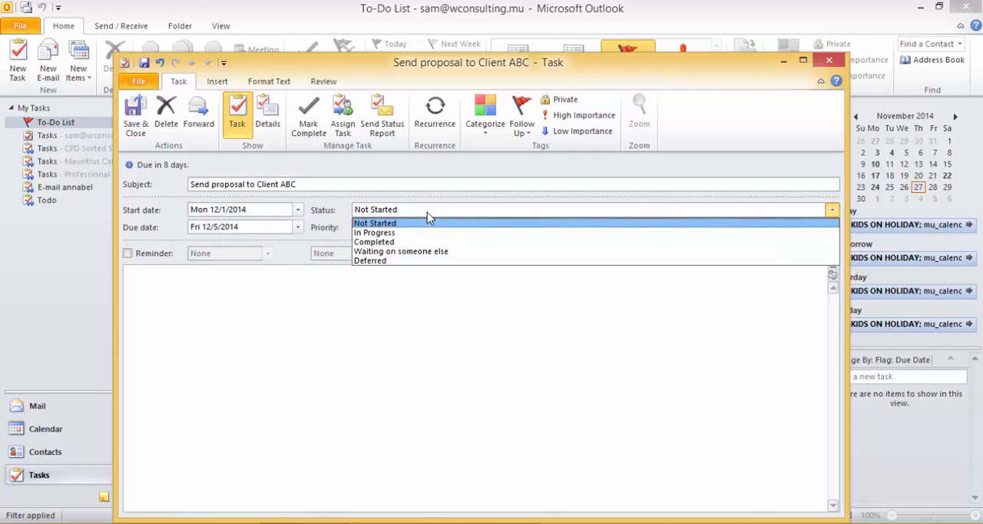
pyautogui.click(396, 234)
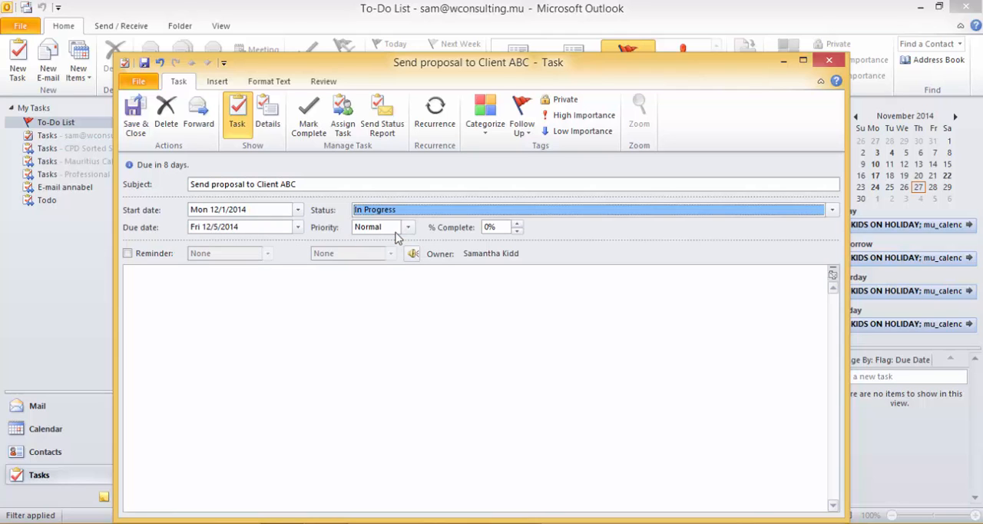
pyautogui.click(395, 230)
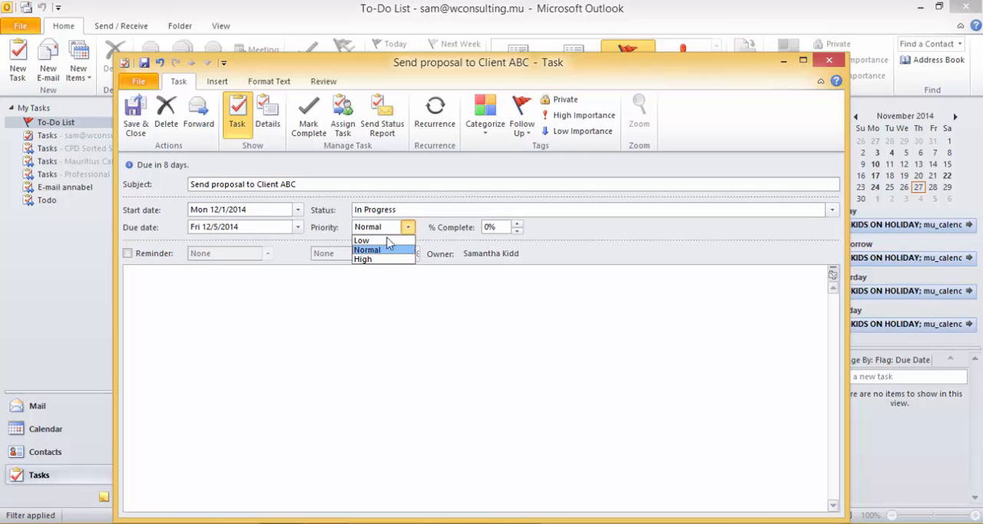
pyautogui.click(381, 259)
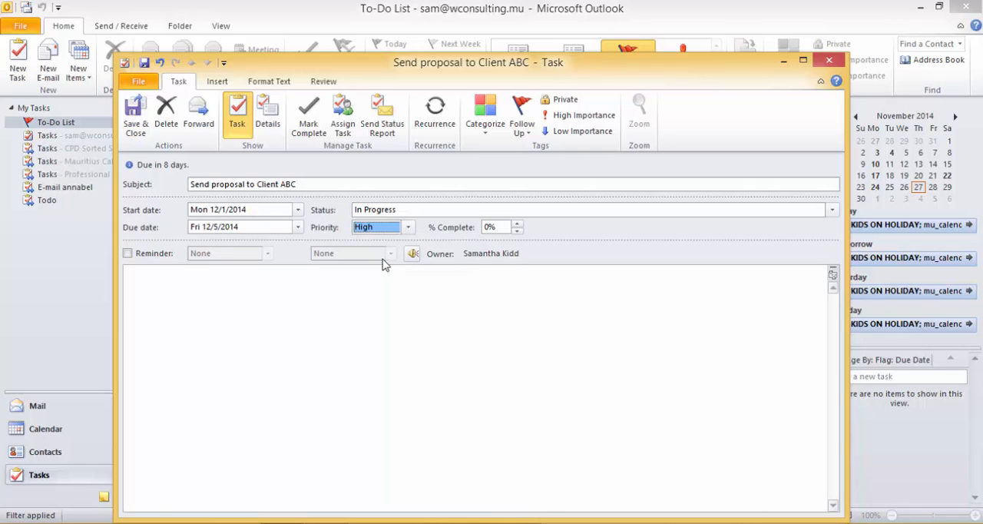
pyautogui.click(518, 223)
# Turn on the task's reminder for Fri 12/5/2014 at 9:00 AM.
pyautogui.click(128, 254)
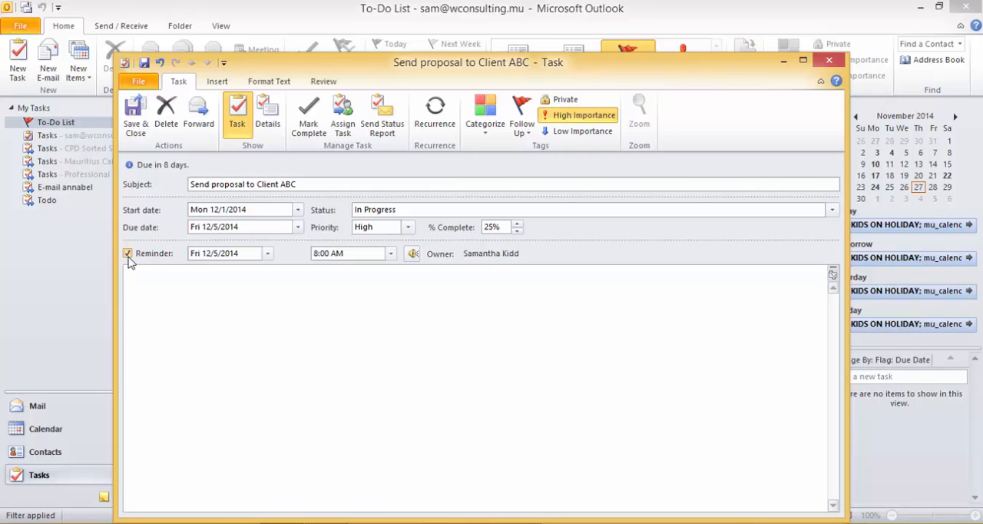
pyautogui.click(267, 253)
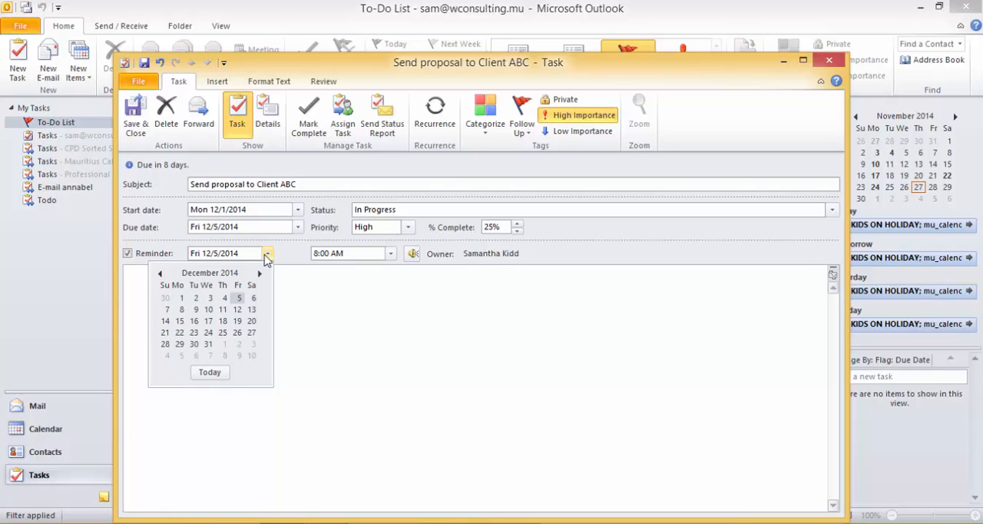
pyautogui.click(267, 254)
pyautogui.click(390, 253)
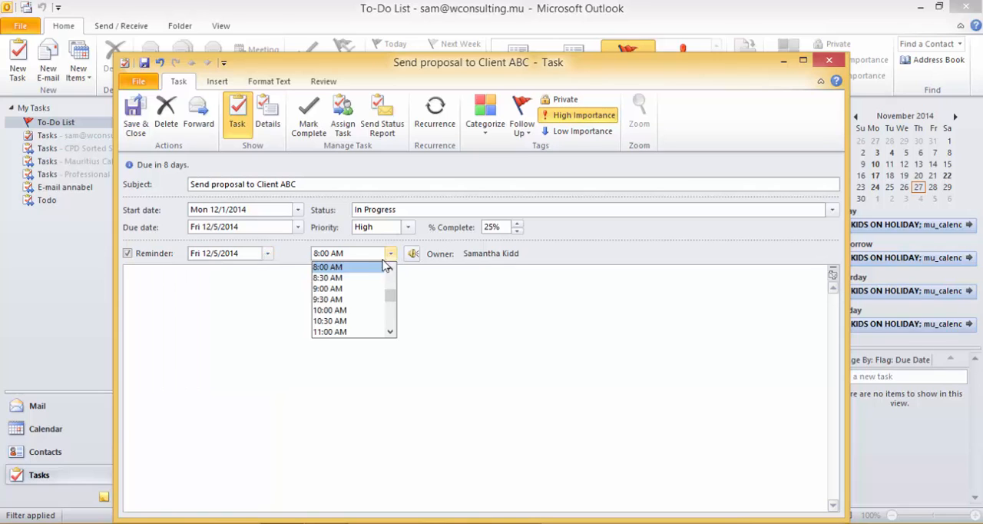
pyautogui.click(353, 289)
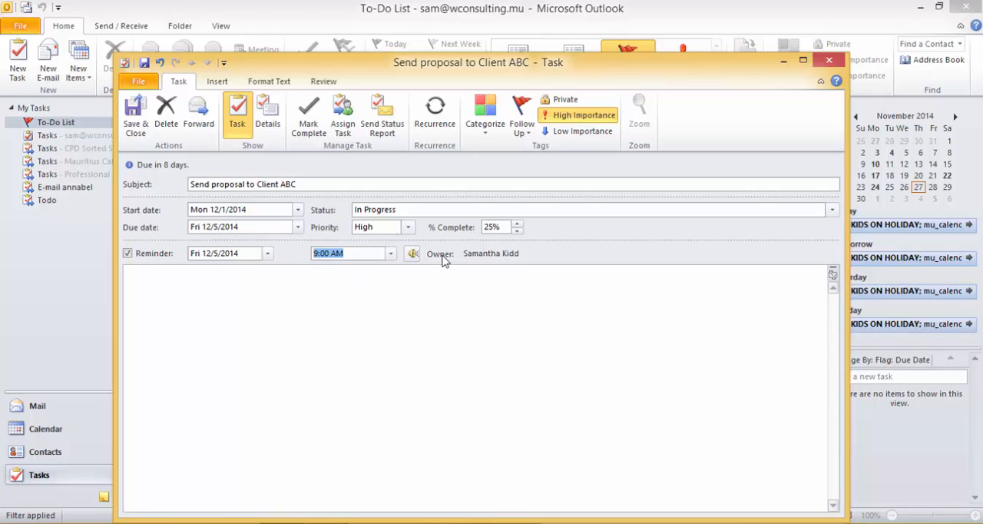
# Examine the task's details, including its completion date choices, available categories and follow-up options.
pyautogui.click(268, 116)
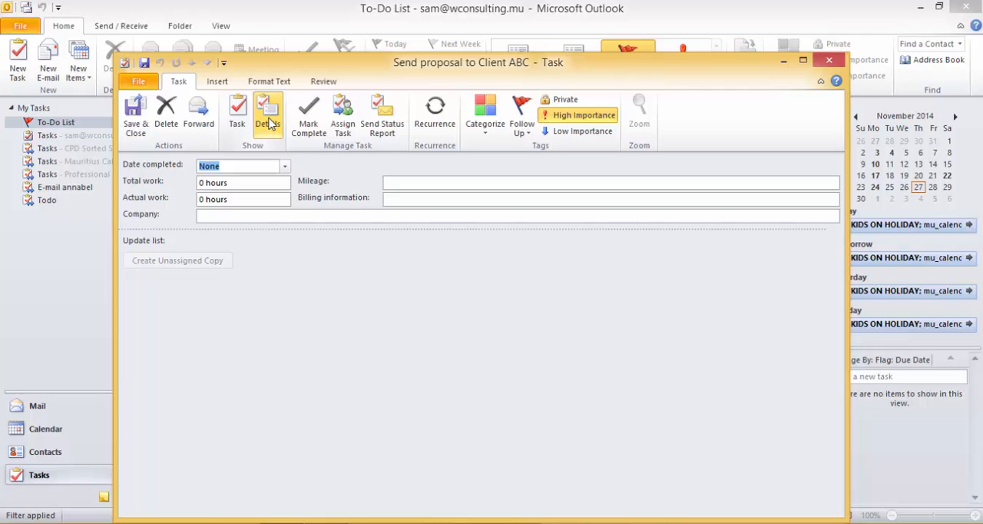
pyautogui.click(284, 166)
pyautogui.click(285, 166)
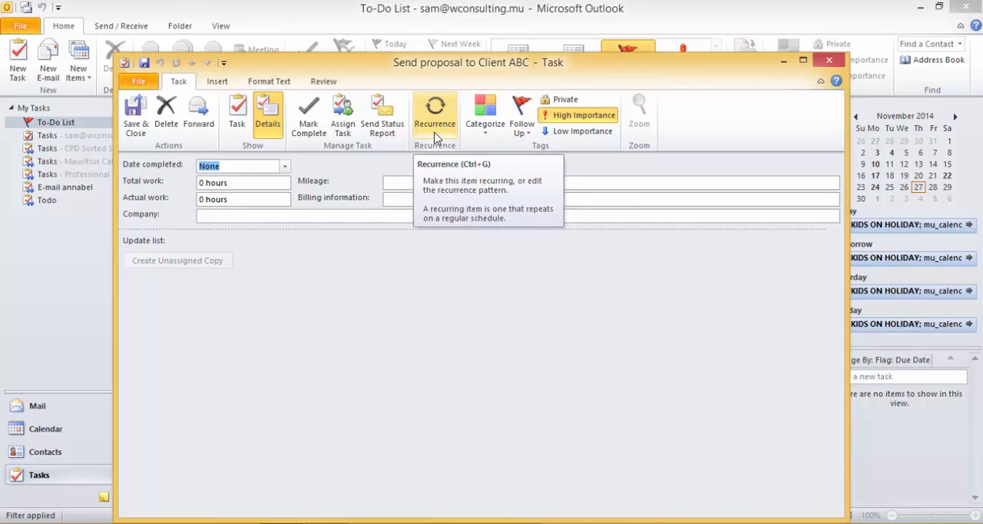
pyautogui.click(487, 132)
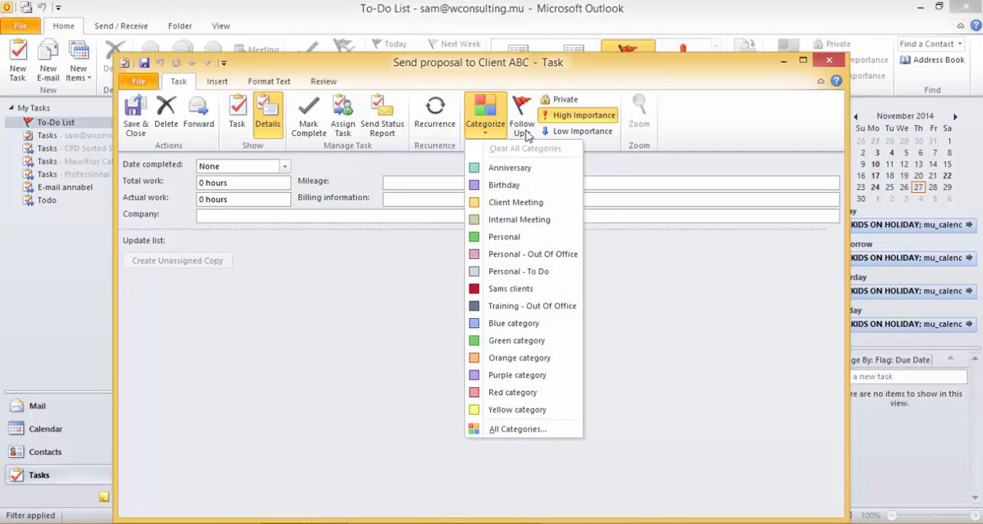
pyautogui.click(525, 133)
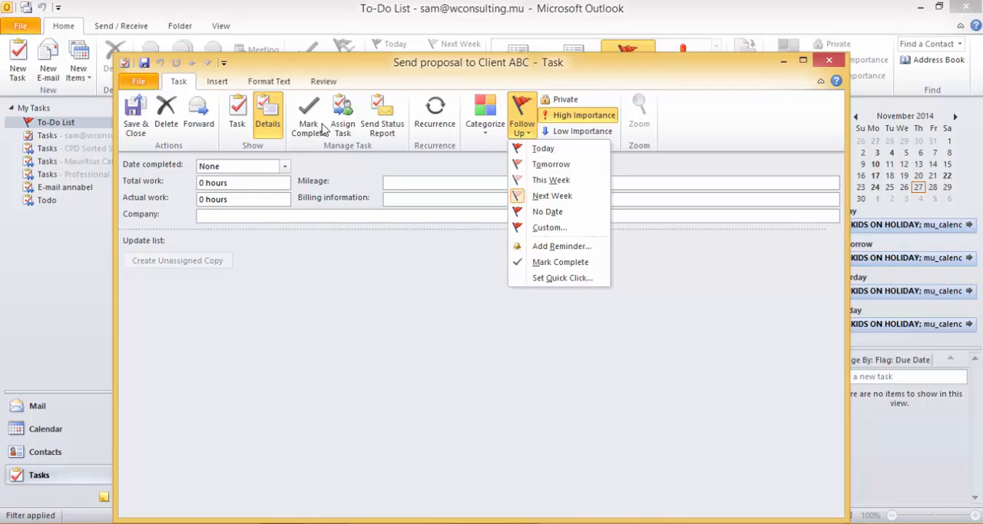
# Save and close the task, then assign it the quick category Training - Out Of Office in the To-Do List.
pyautogui.click(132, 128)
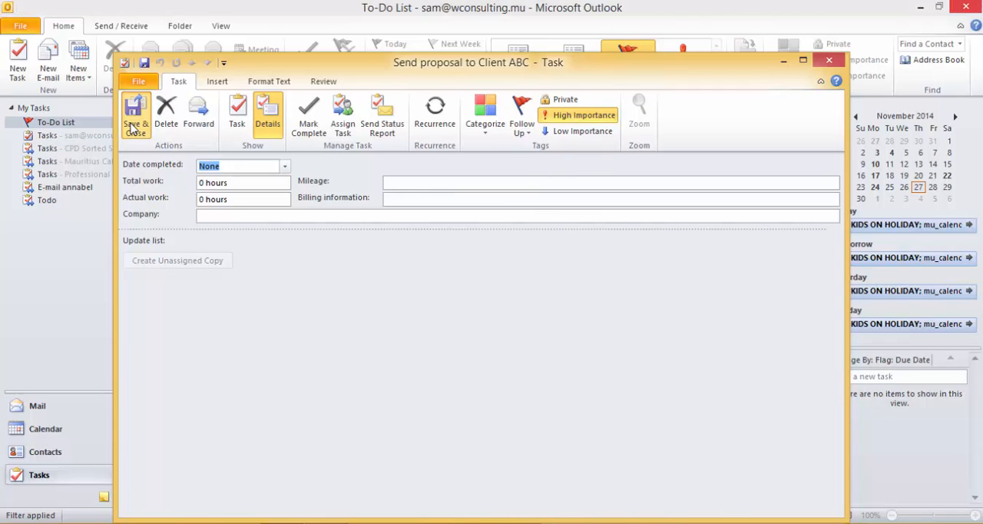
pyautogui.click(133, 128)
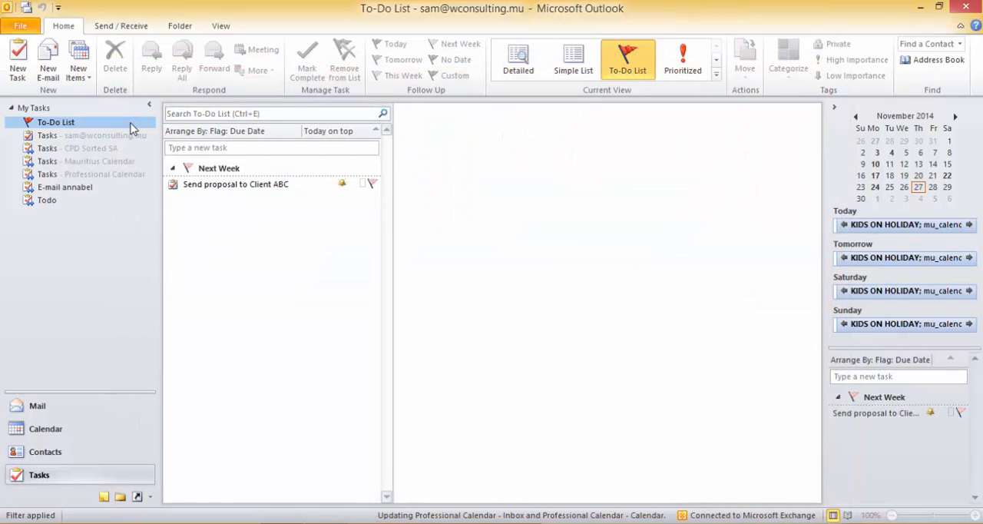
pyautogui.click(365, 185)
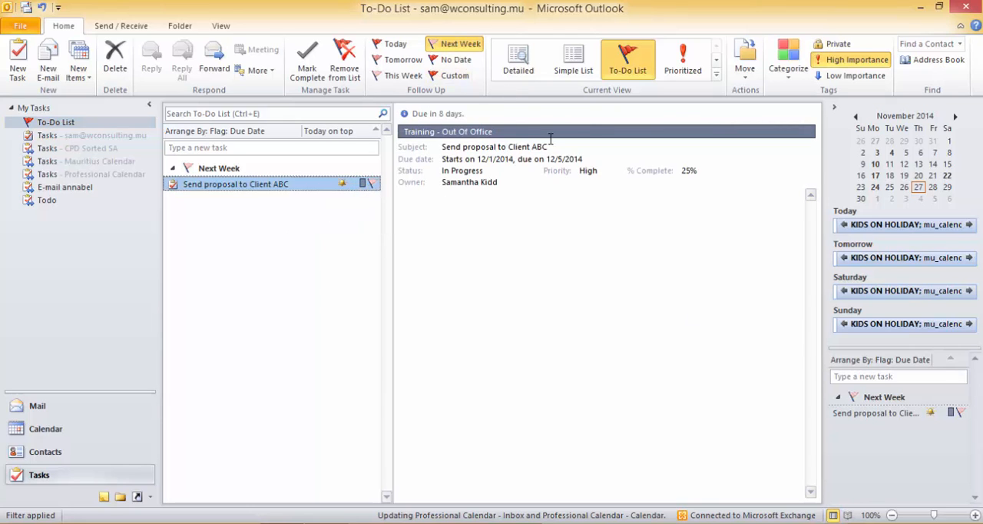
# Change the follow-up of "Send proposal to Client ABC" to Today and dismiss its reminder.
pyautogui.rightClick(239, 186)
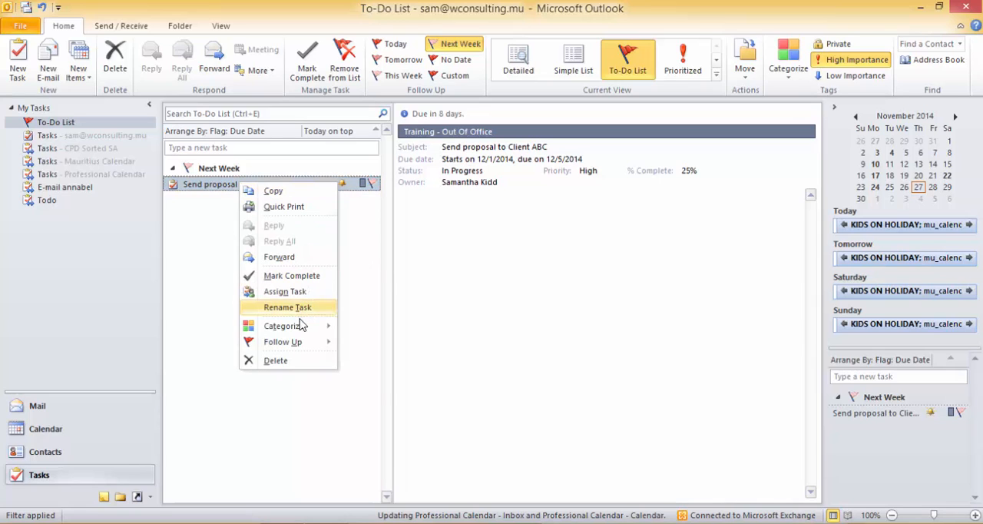
pyautogui.moveTo(310, 347)
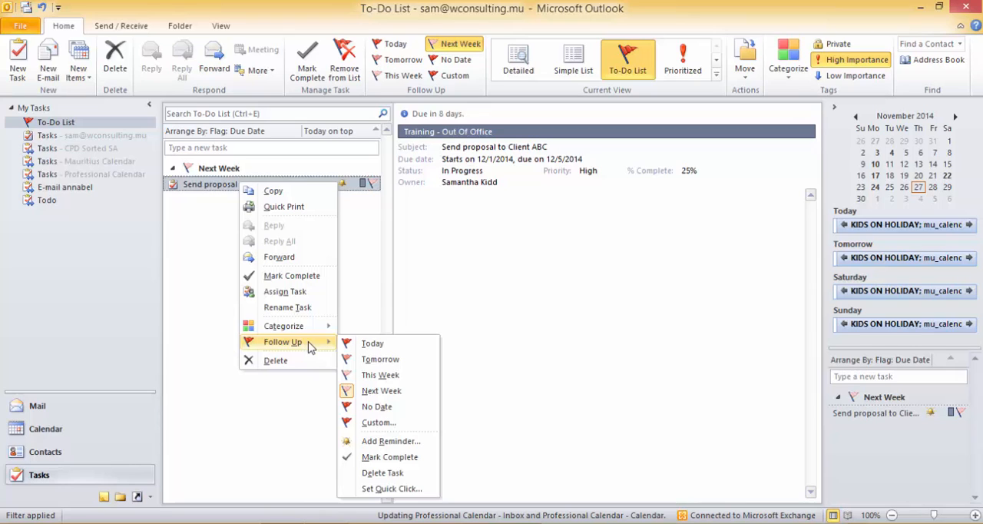
pyautogui.click(404, 351)
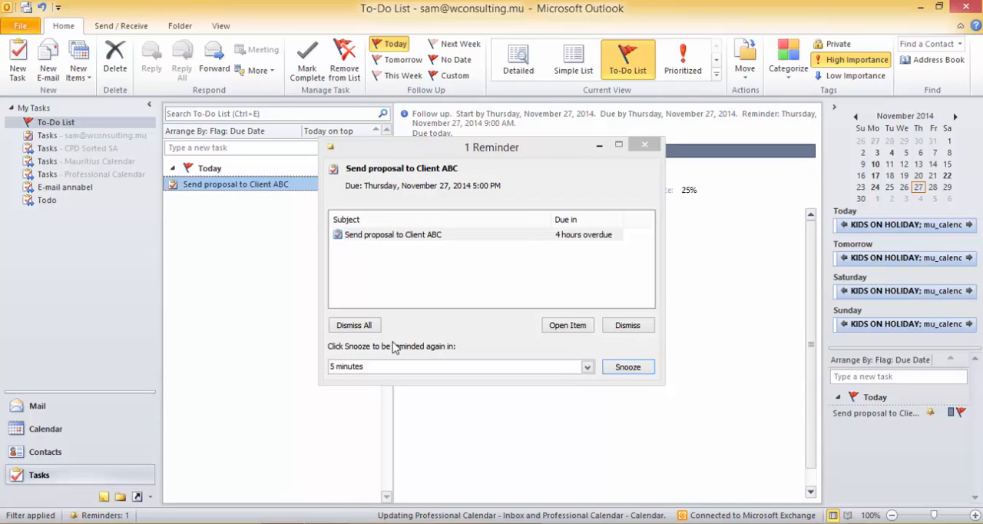
pyautogui.click(628, 325)
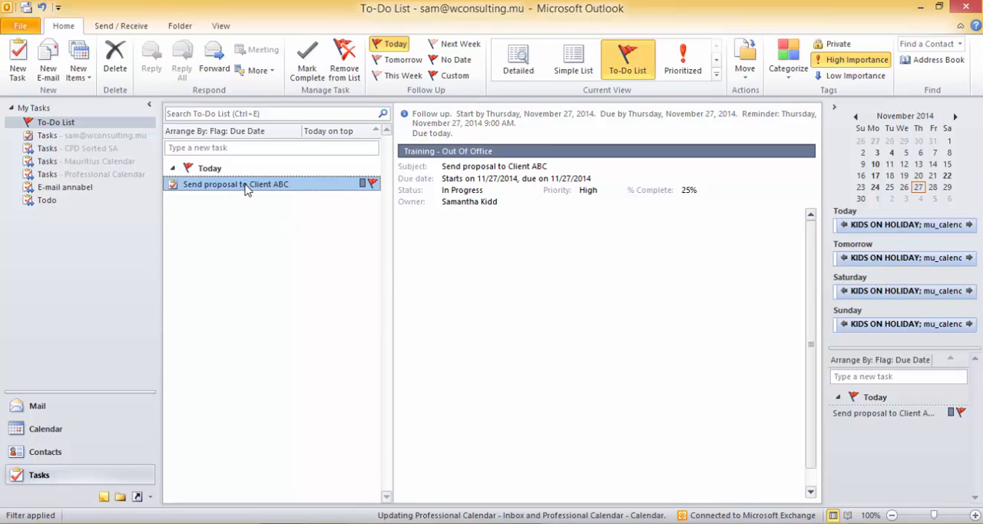
# Flag the "Property news | December 2014" e-mail in the Inbox for follow-up Tomorrow.
pyautogui.click(37, 407)
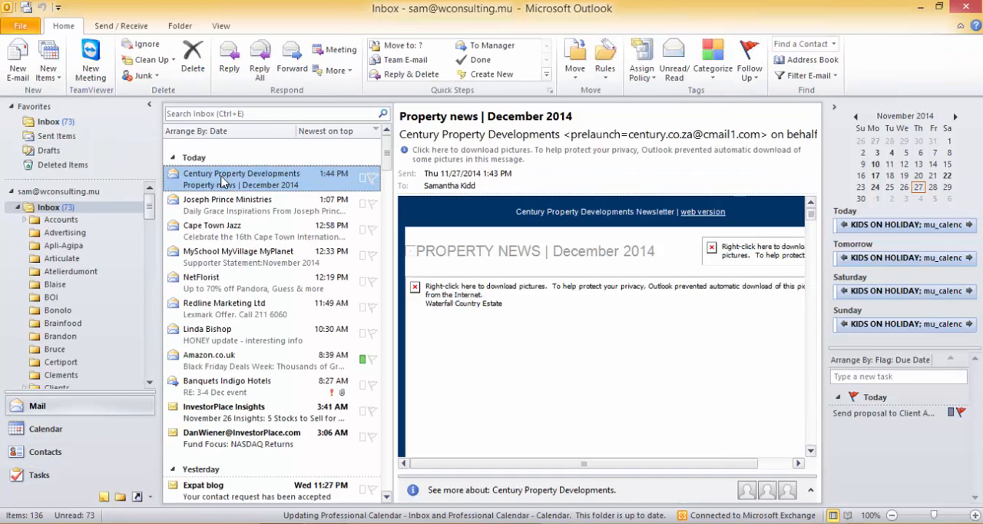
pyautogui.rightClick(222, 179)
pyautogui.moveTo(286, 303)
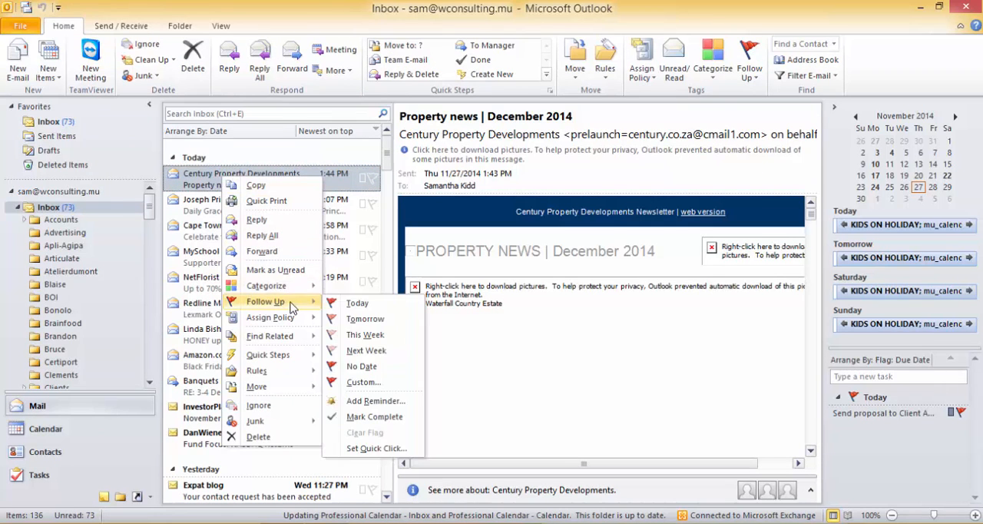
pyautogui.click(376, 318)
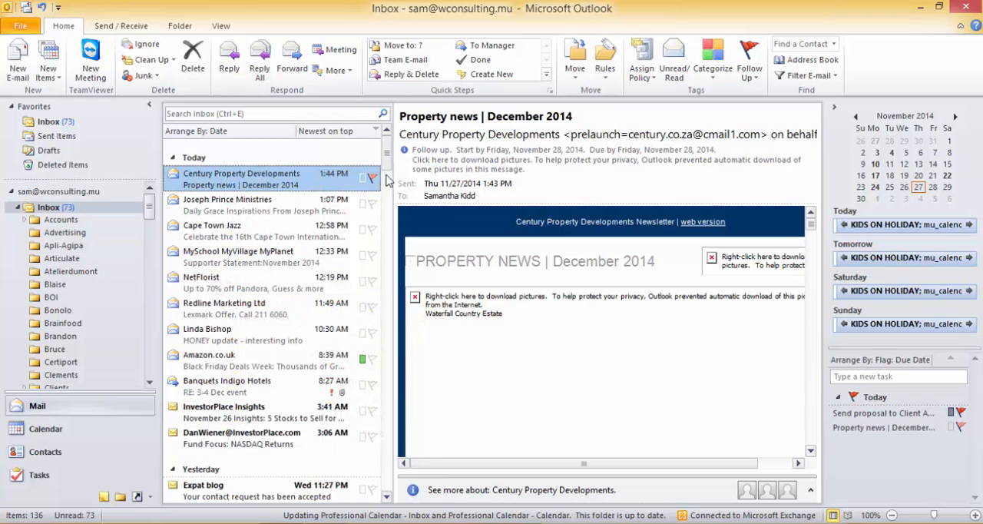
# Mark the flagged "Property news | December 2014" item complete in the To-Do List and return to the Inbox.
pyautogui.click(62, 475)
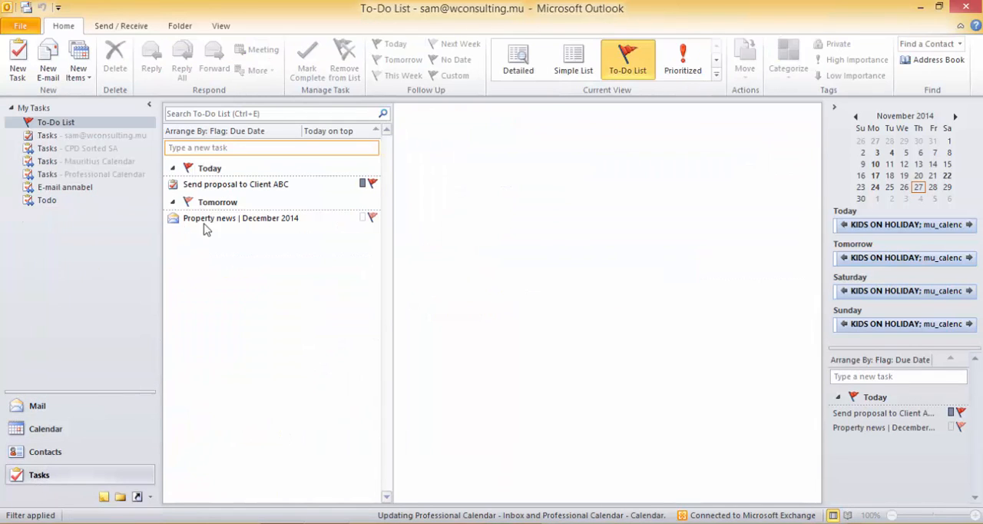
pyautogui.moveTo(268, 222)
pyautogui.rightClick(268, 221)
pyautogui.click(311, 314)
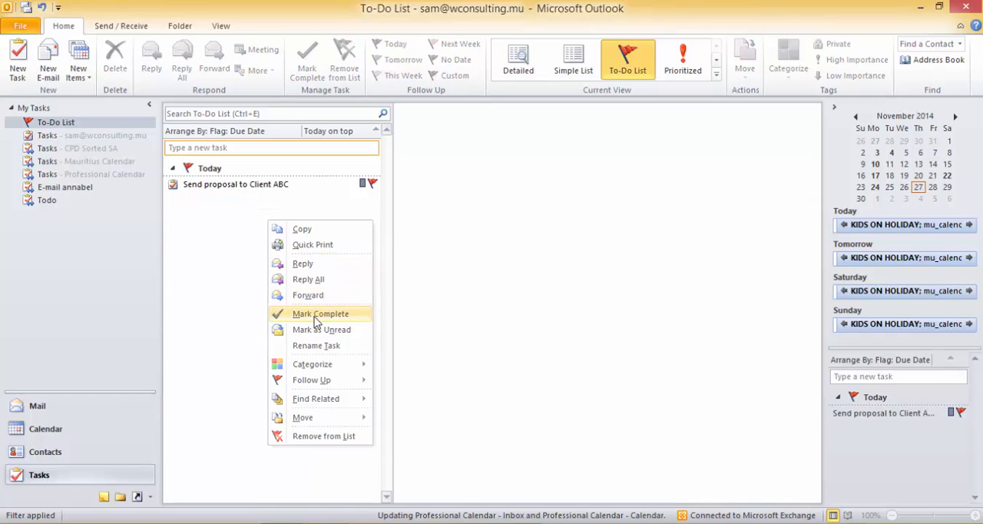
pyautogui.click(40, 407)
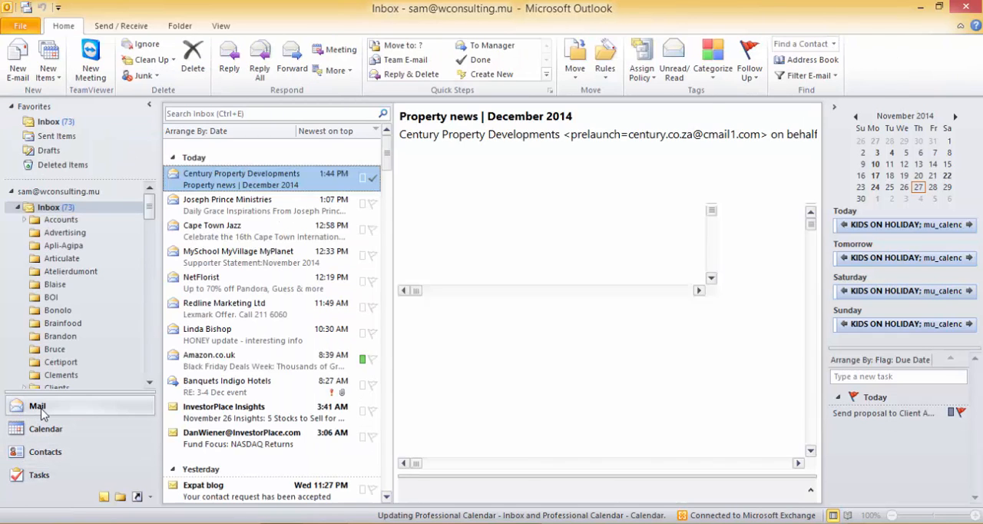